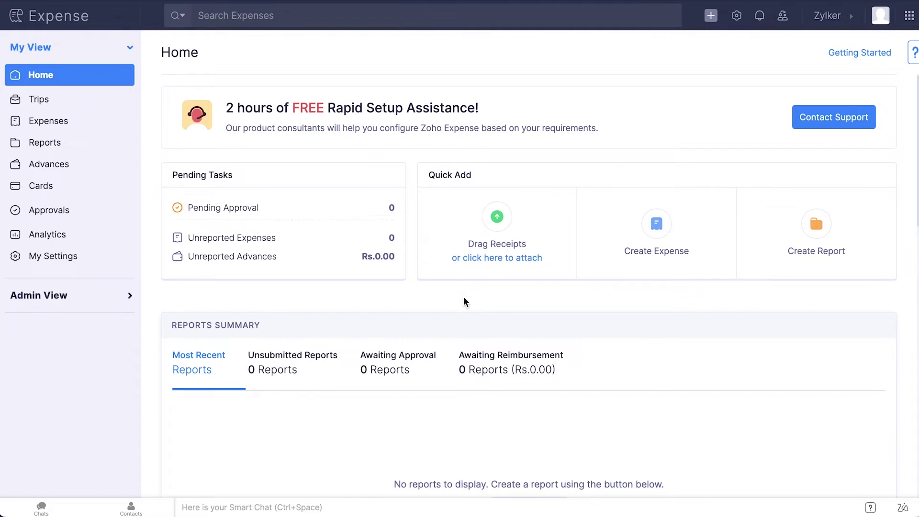
Step: From Admin View, enable the HSBC integration under Settings > Integrations > Online Reimbursements
click(93, 300)
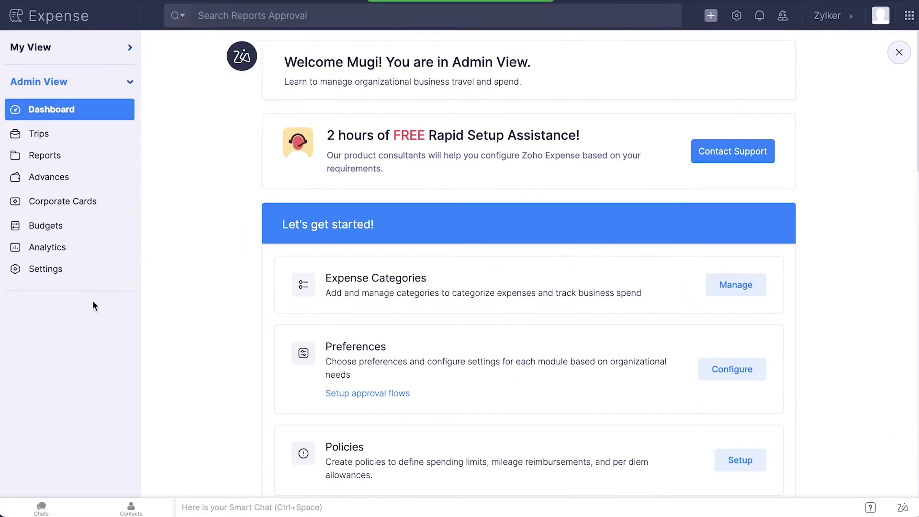
click(736, 15)
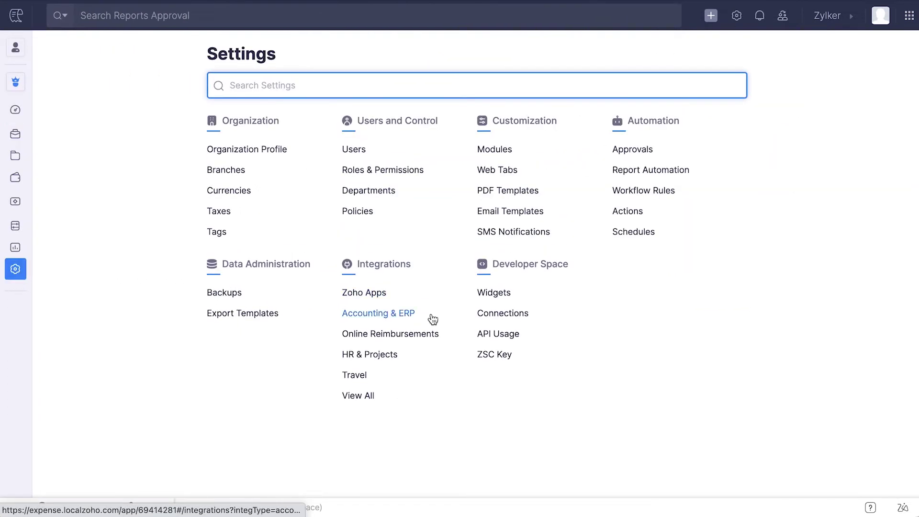
click(420, 334)
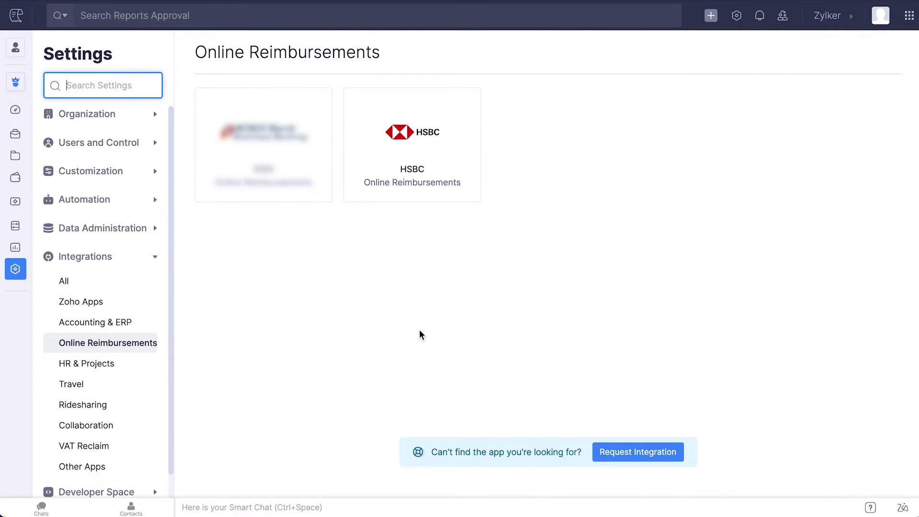
click(407, 152)
click(810, 111)
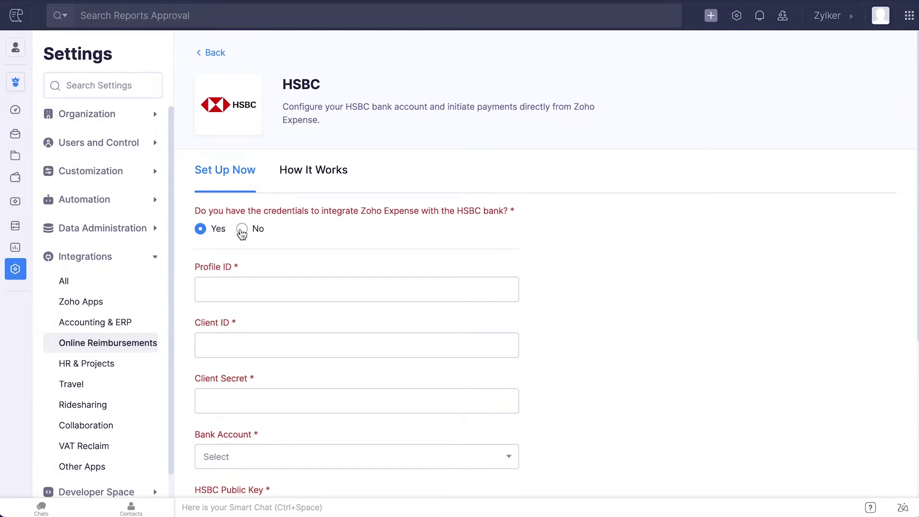
Step: Look at HSBC's relationship-manager contact form, then choose Yes to show the credentials form
click(242, 229)
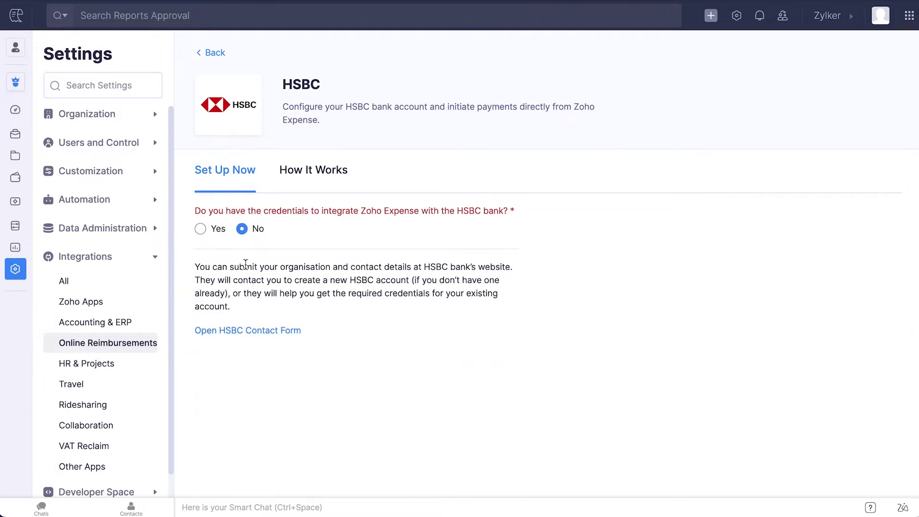
click(251, 332)
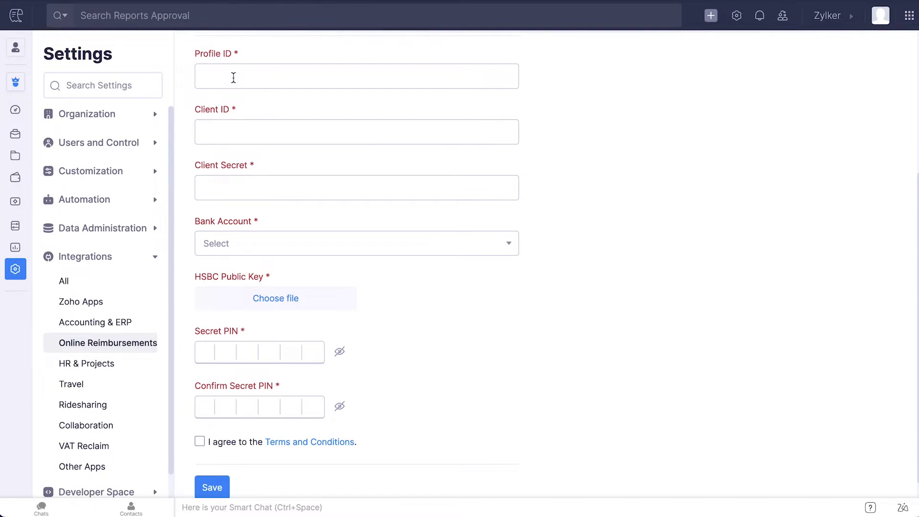
Step: Paste the Profile ID, Client ID and Client Secret, and pick Reimbursement Account - HSBC
click(234, 77)
key(ctrl+v)
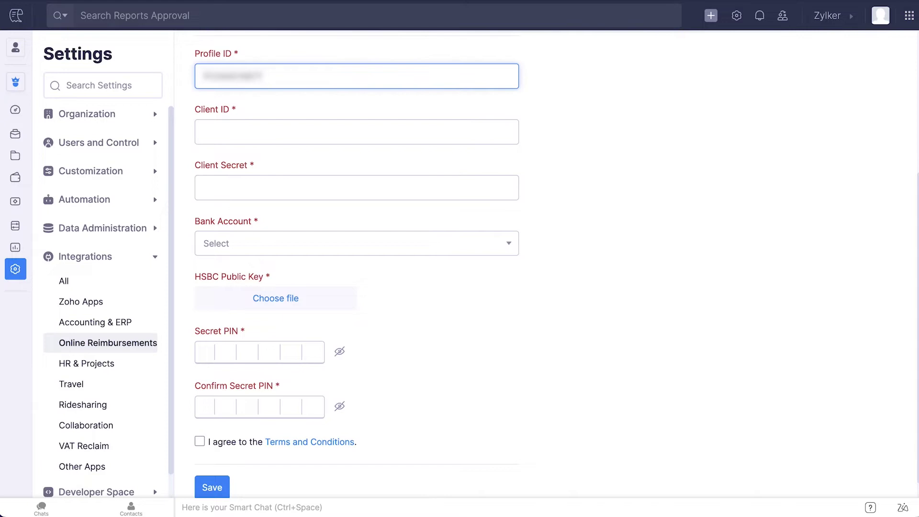
click(287, 132)
key(ctrl+v)
click(380, 183)
key(ctrl+v)
click(359, 245)
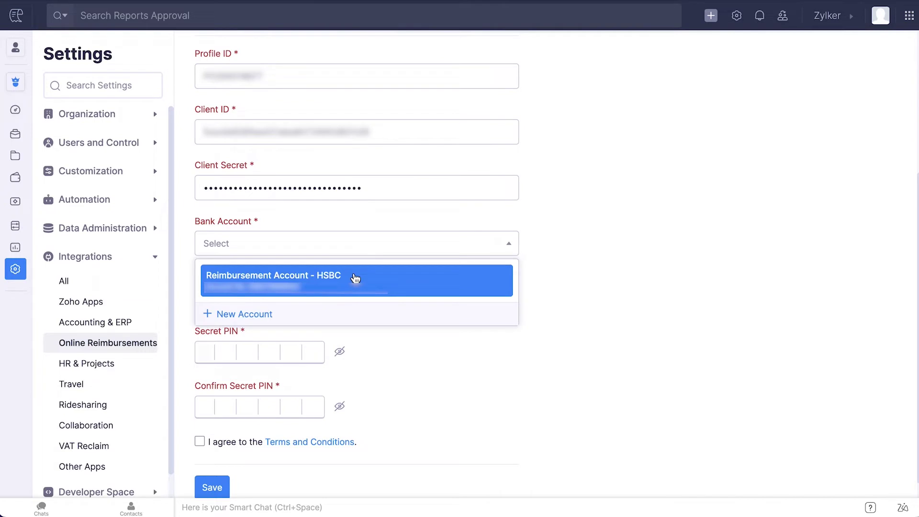
click(355, 278)
Step: Attach the HSBC public key text file, enter and confirm the secret PIN, and accept the terms
click(303, 299)
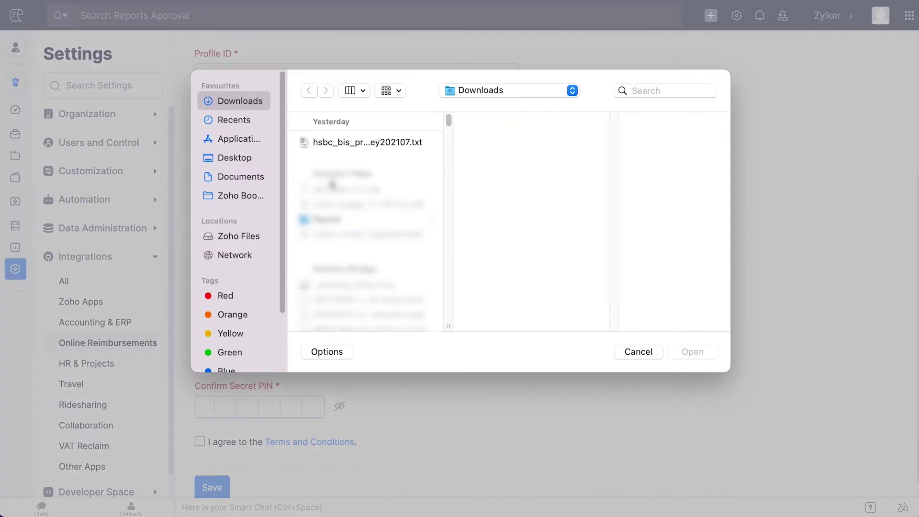
click(340, 142)
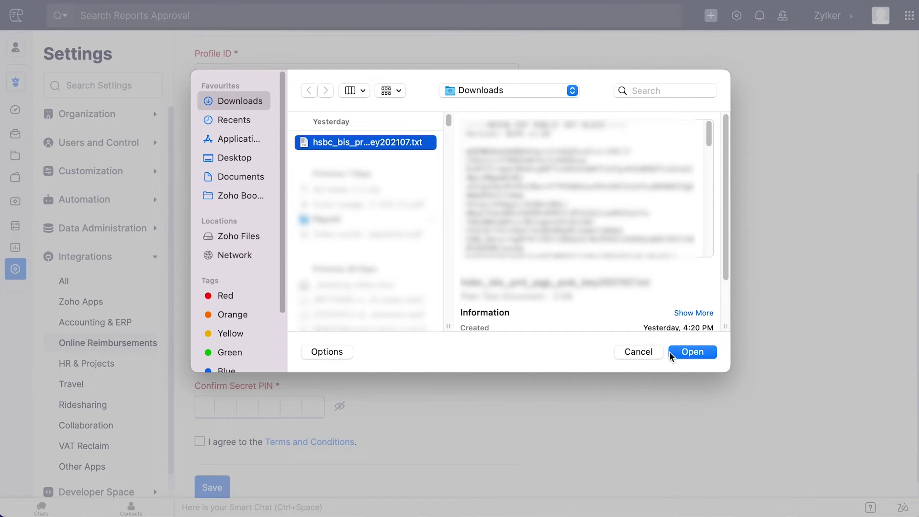
click(692, 352)
scroll(265, 335, down, 1)
click(213, 330)
text(123456)
click(207, 384)
text(123456)
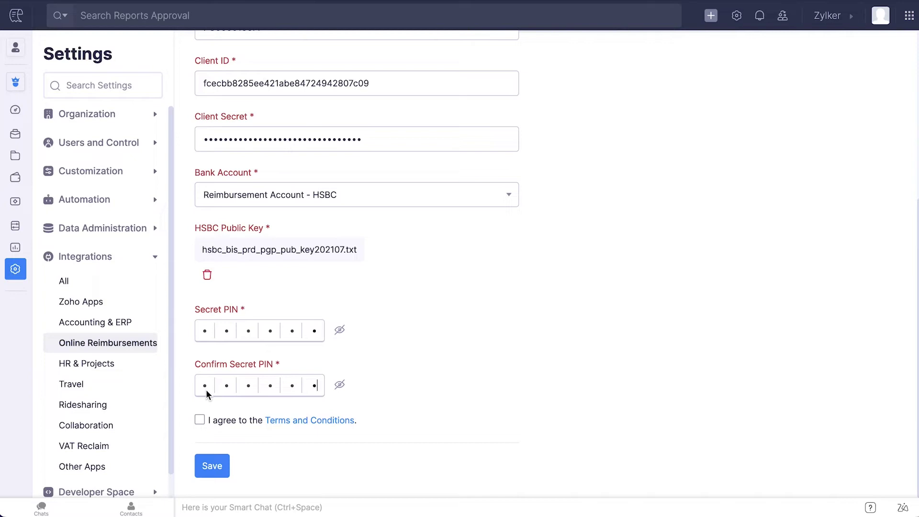
click(200, 419)
Step: Save the HSBC payment gateway settings
click(213, 465)
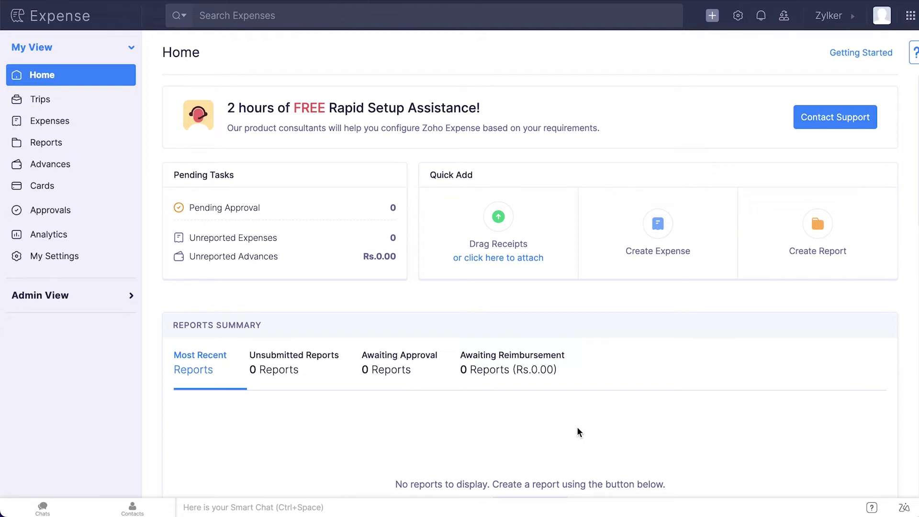
Step: In My Settings, add and save a Savings HDFC bank account named Reimbursement Account
click(74, 259)
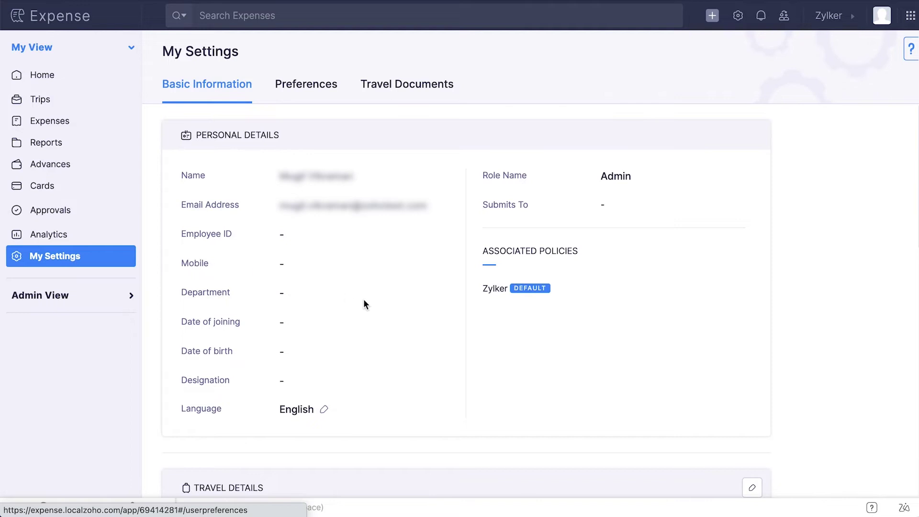
scroll(365, 303, down, 10)
scroll(364, 304, down, 3)
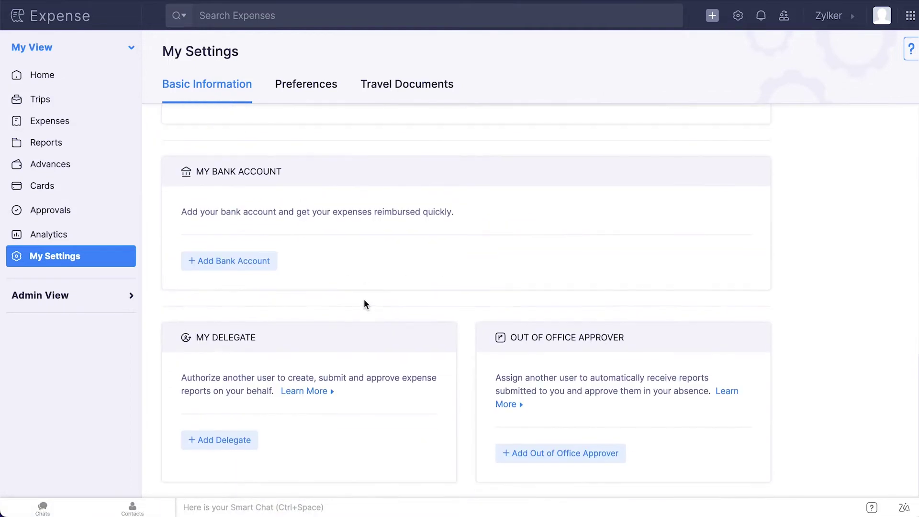
click(256, 260)
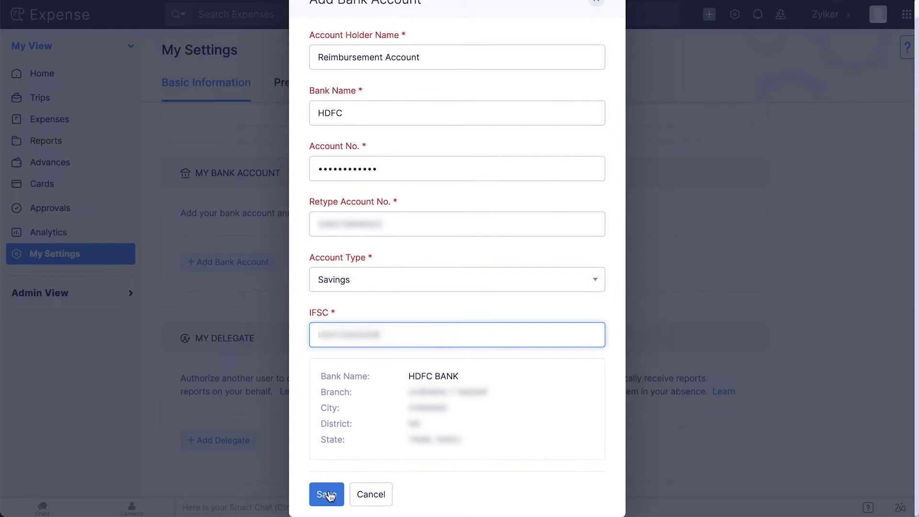
click(327, 495)
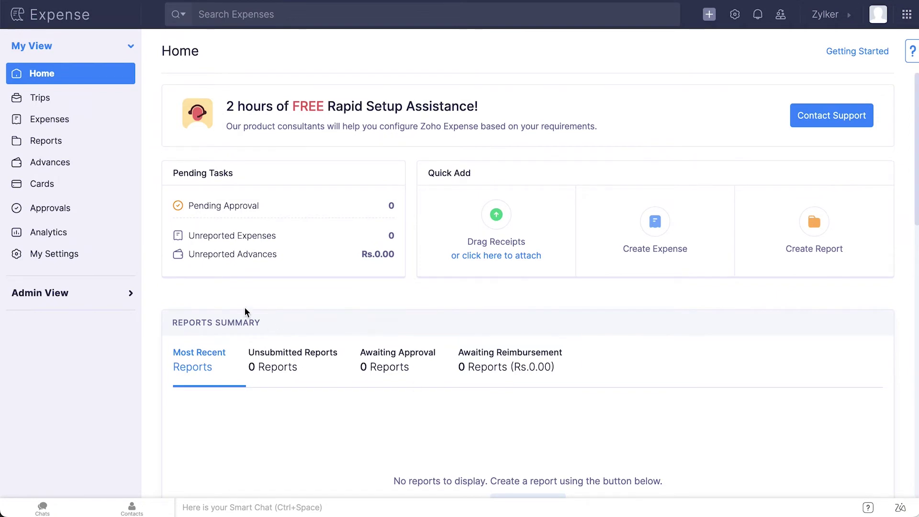
Step: Open the Trip to US report ER-00006 from Awaiting Reimbursement and choose Reimburse via HSBC
click(84, 294)
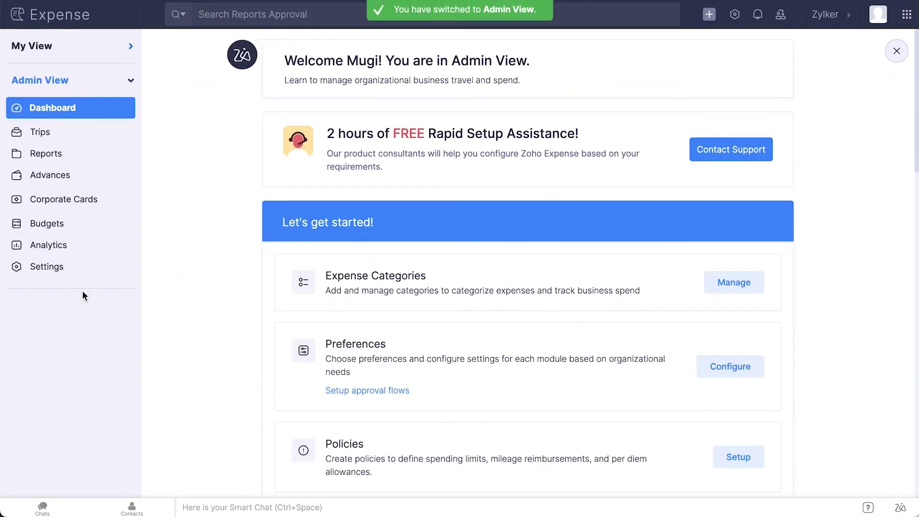
click(62, 160)
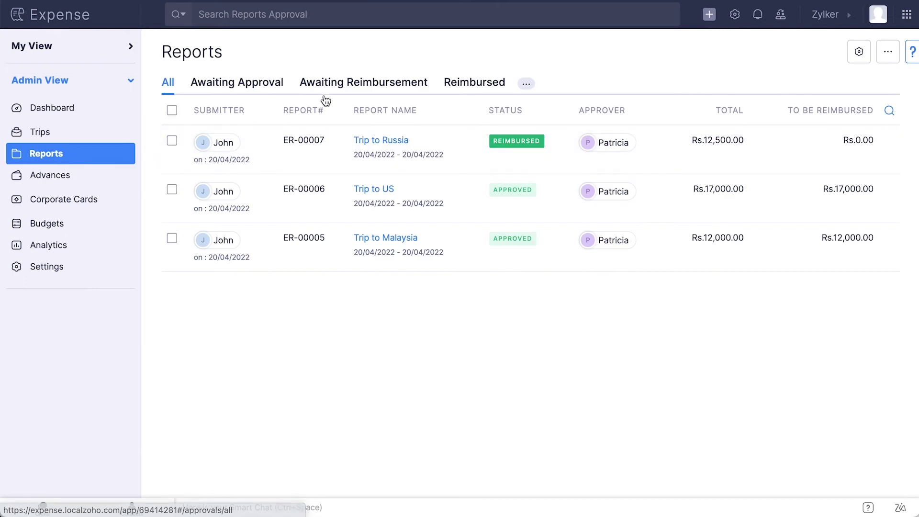
click(341, 88)
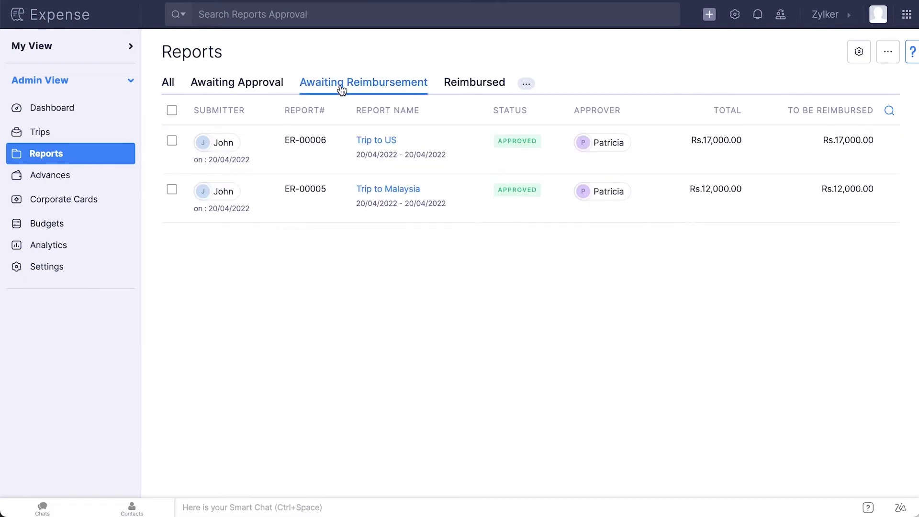
click(320, 155)
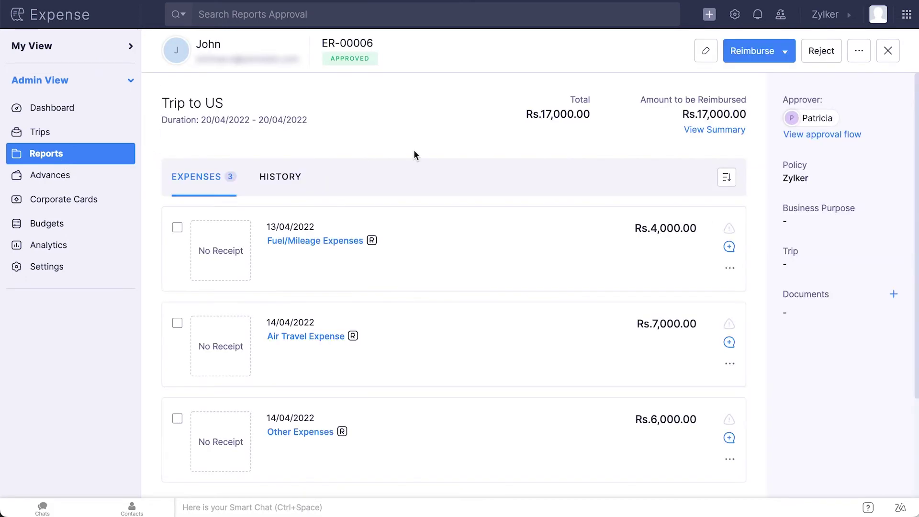
click(782, 59)
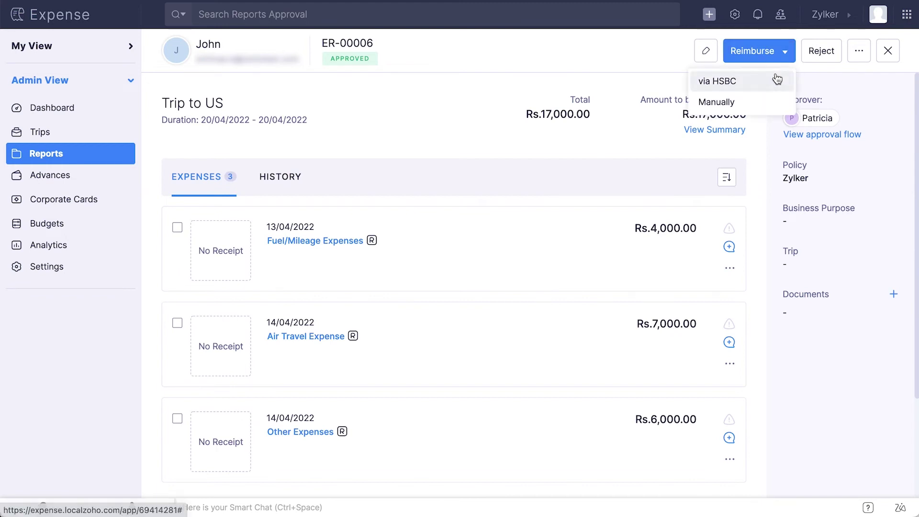
click(775, 81)
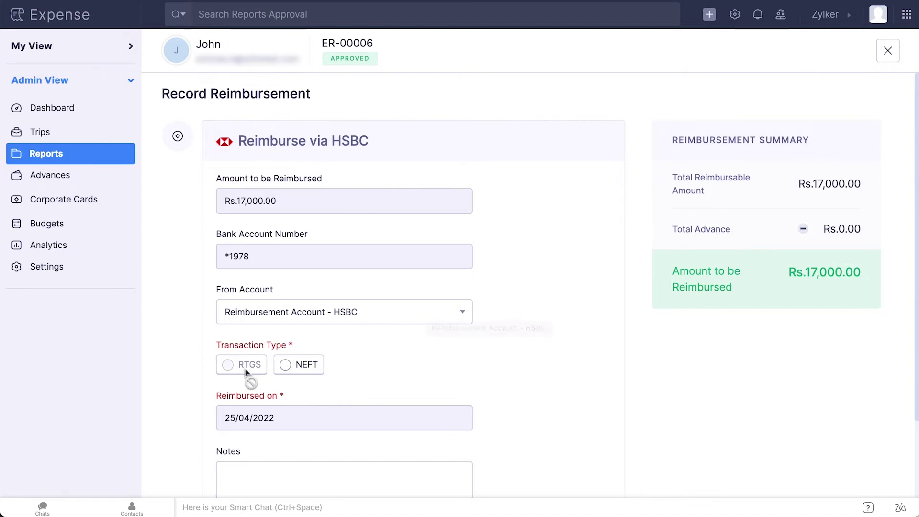
scroll(423, 364, down, 2)
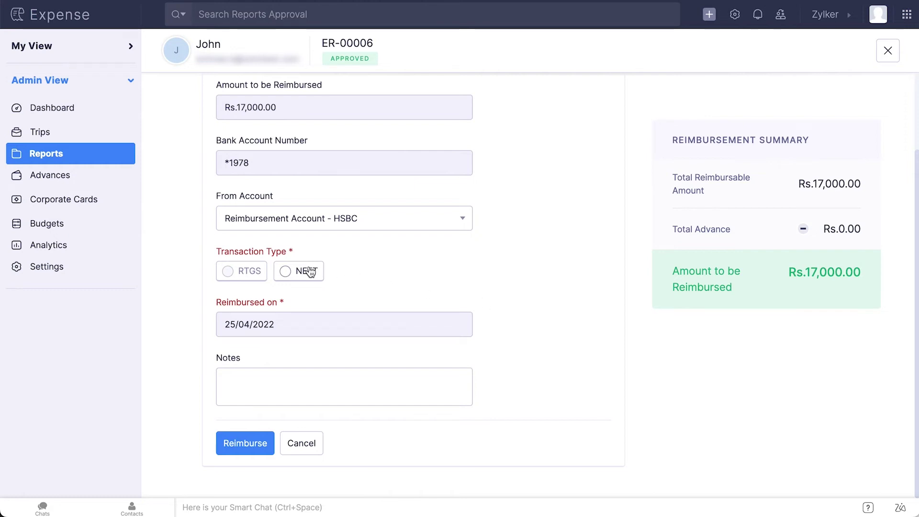
Step: Reimburse the Rs.17,000.00 by NEFT, confirming with the secret PIN
click(286, 271)
click(261, 437)
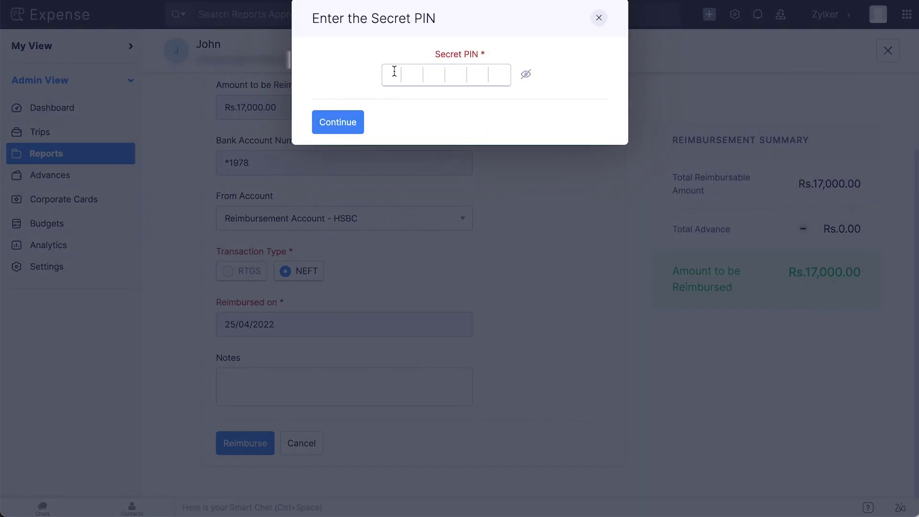
text(123456)
click(345, 122)
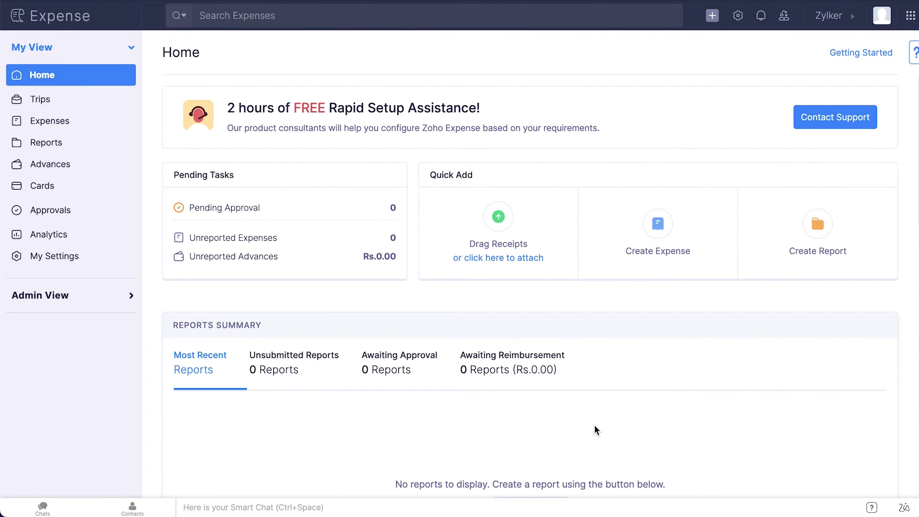
Step: From Admin View, disable the HSBC online-reimbursement integration and confirm resetting its gateway settings
click(59, 302)
click(60, 275)
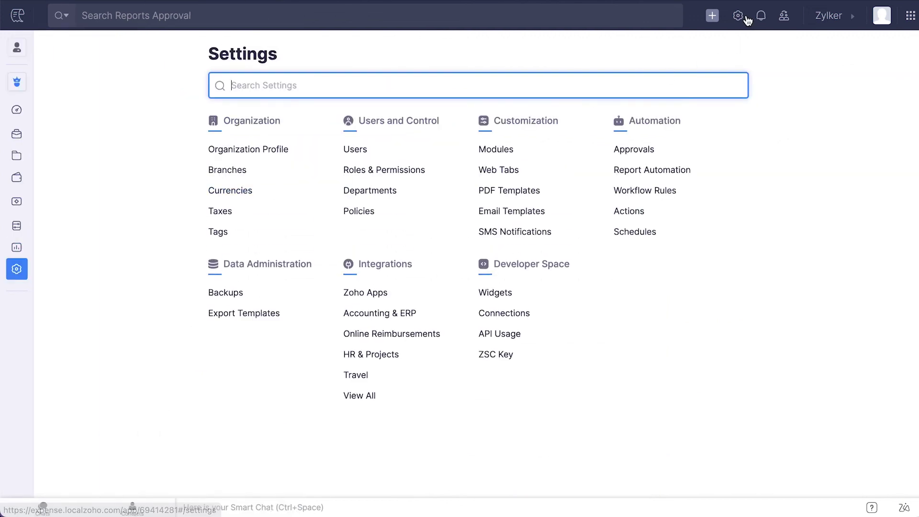
click(746, 17)
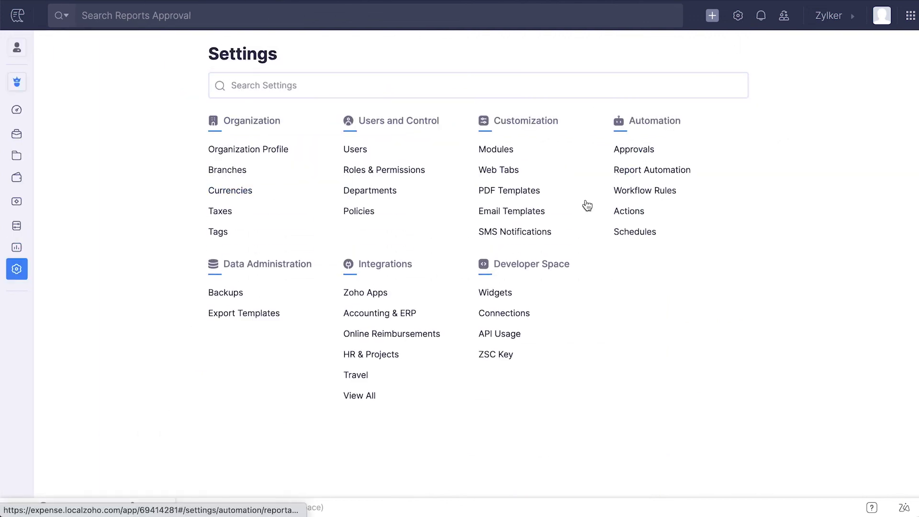
click(422, 332)
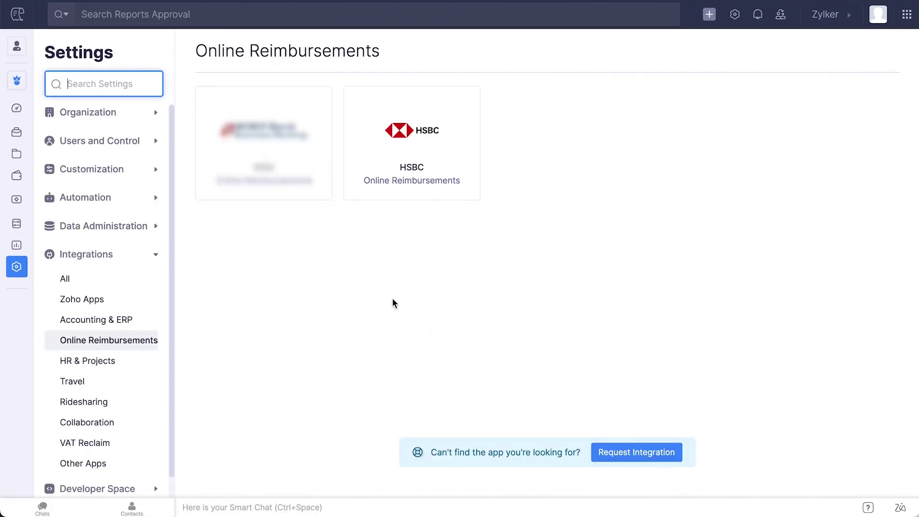
click(400, 150)
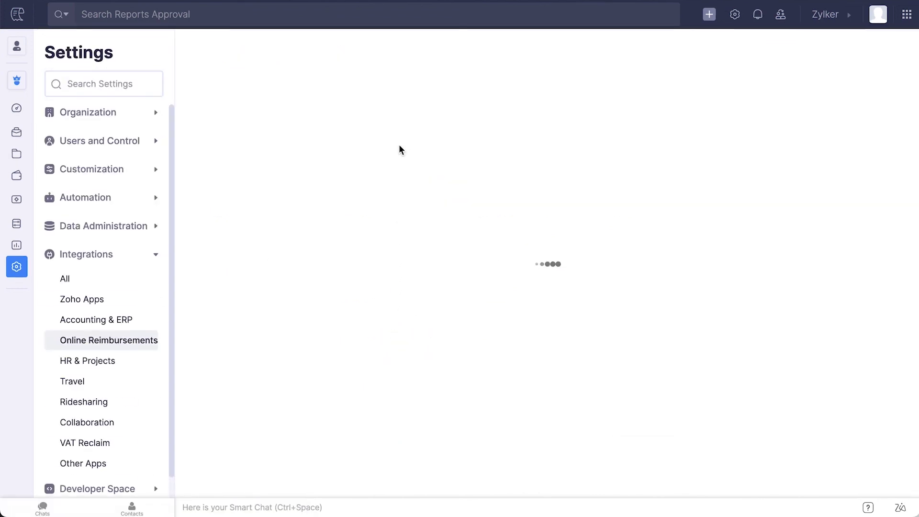
click(816, 111)
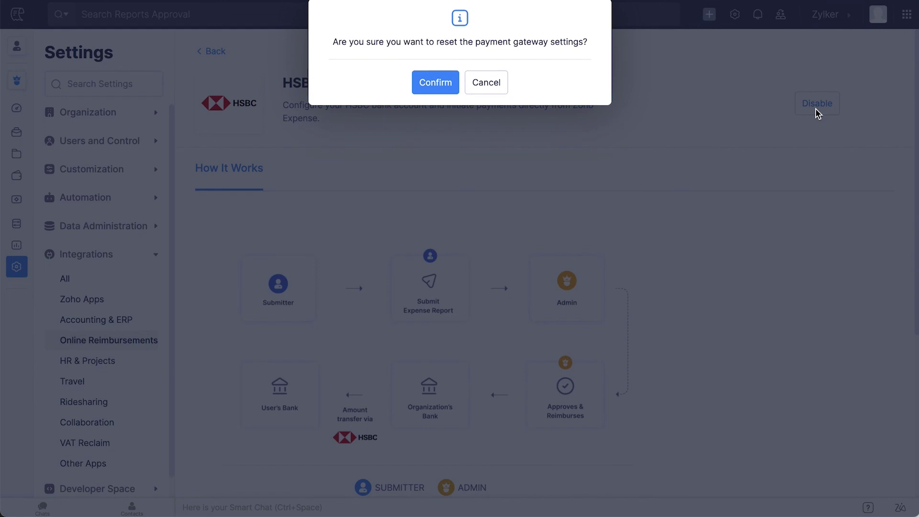
click(445, 93)
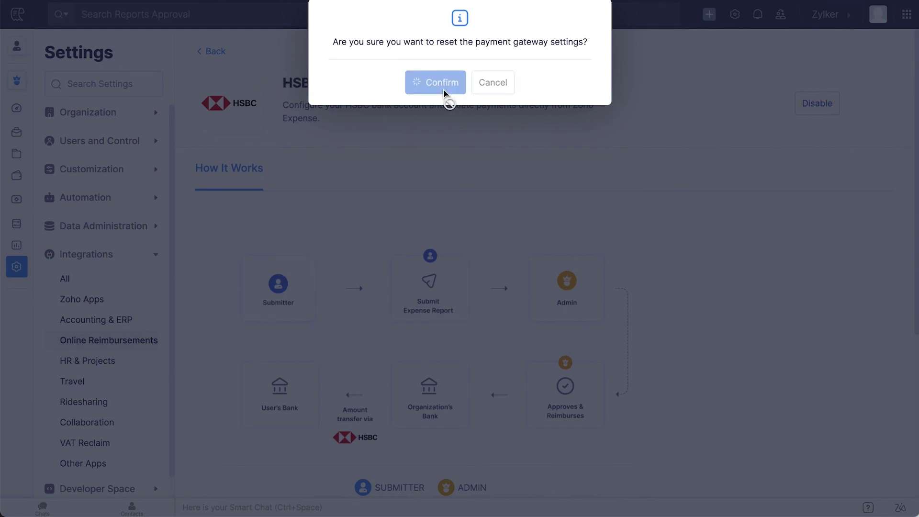